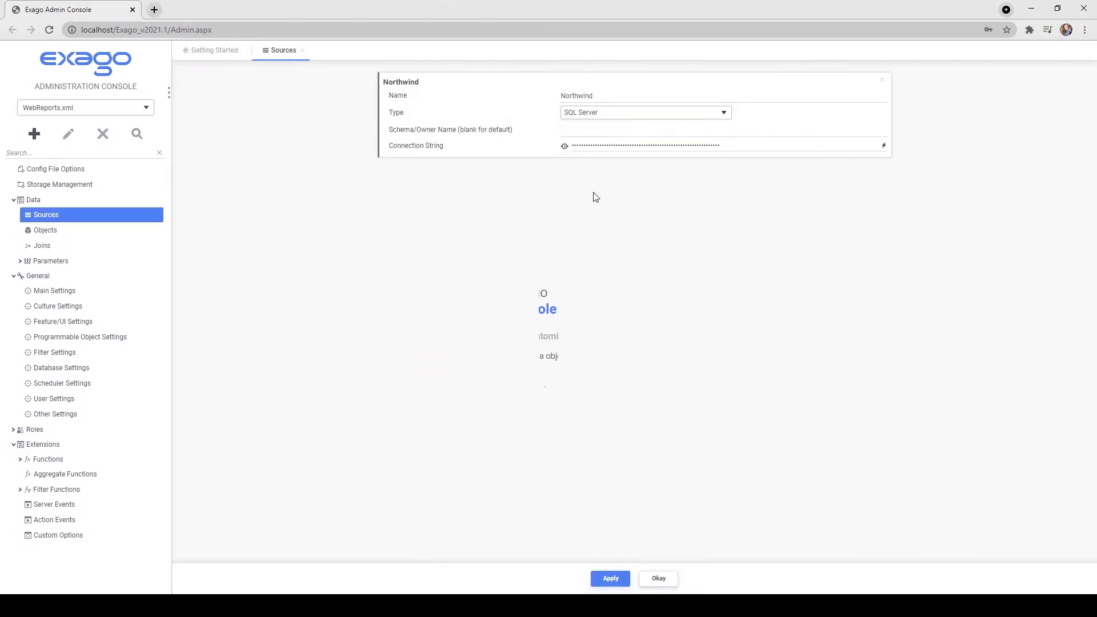
Reveal the connection string of the Northwind data source and mask it again.
click(564, 147)
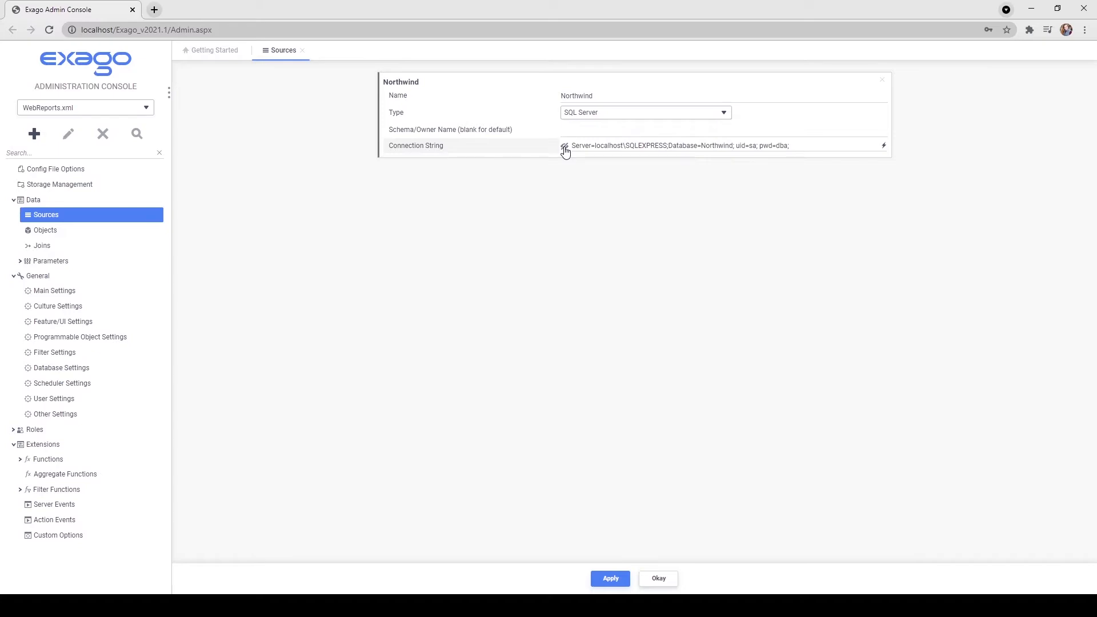
click(565, 146)
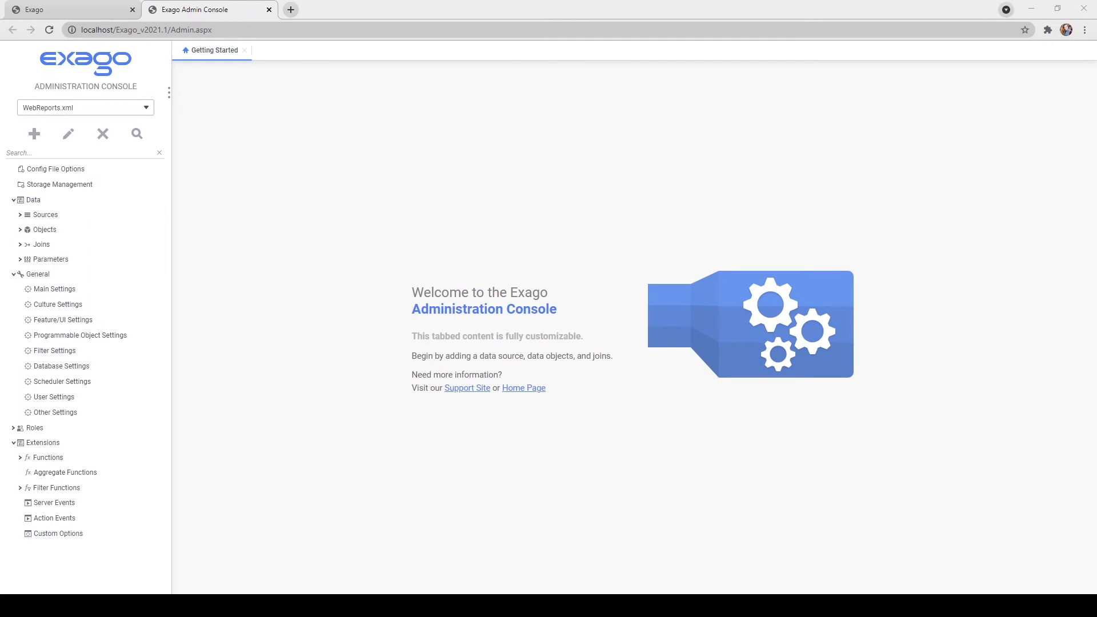
Start a new data object under the Northwind data source.
click(52, 228)
click(67, 243)
right_click(67, 244)
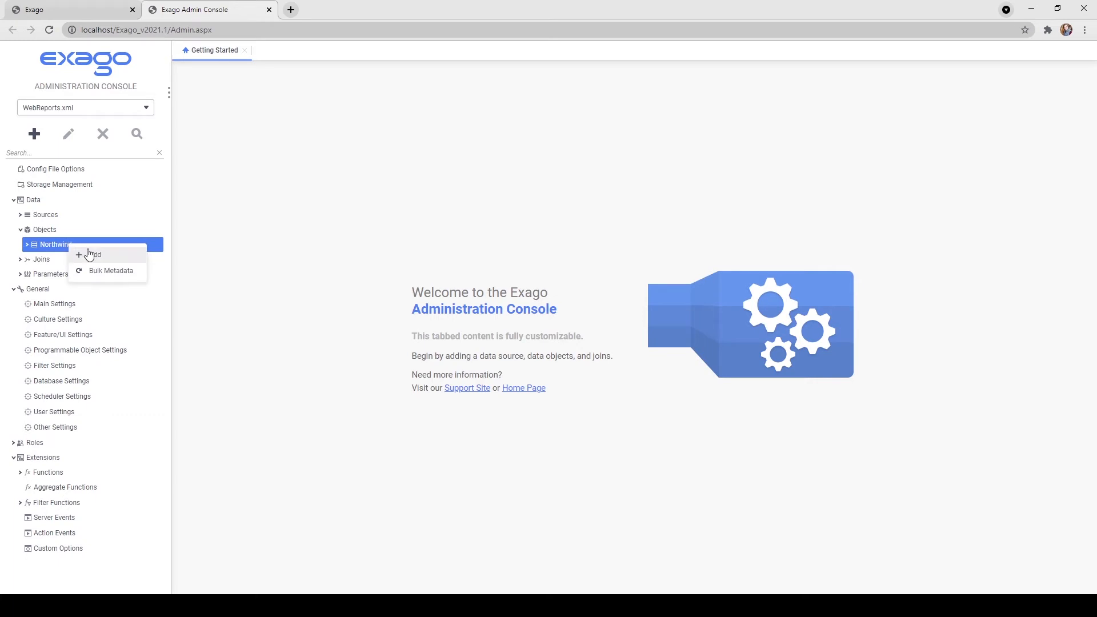
click(86, 253)
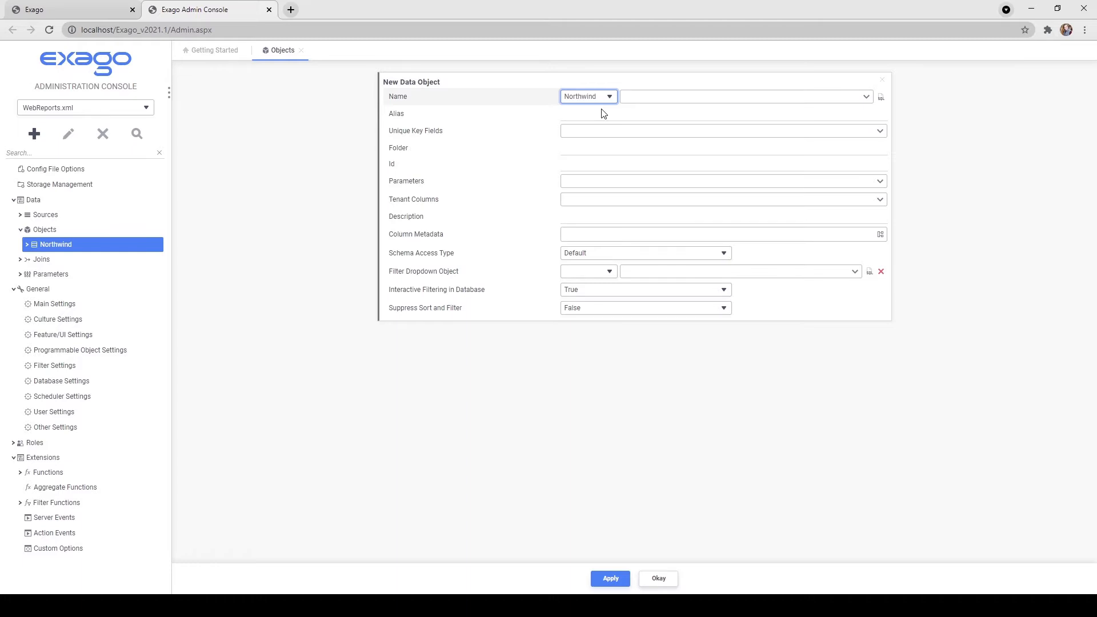
Examine the Northwind object categories Tables, Views and Procedures and the custom SQL editor as sources for the new data object.
click(867, 98)
click(690, 136)
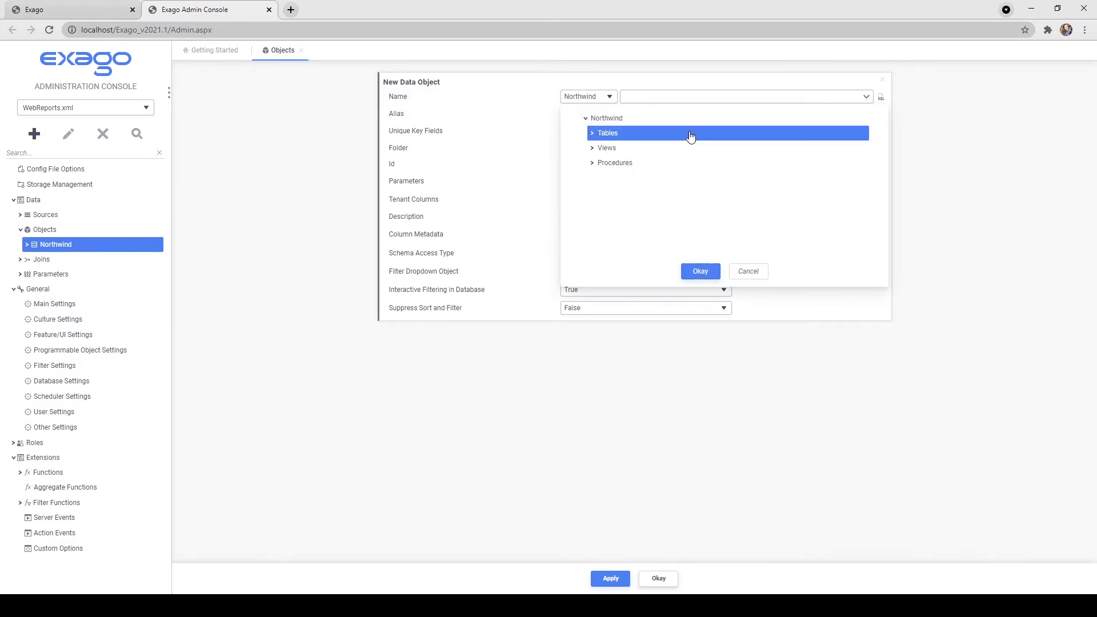
click(689, 150)
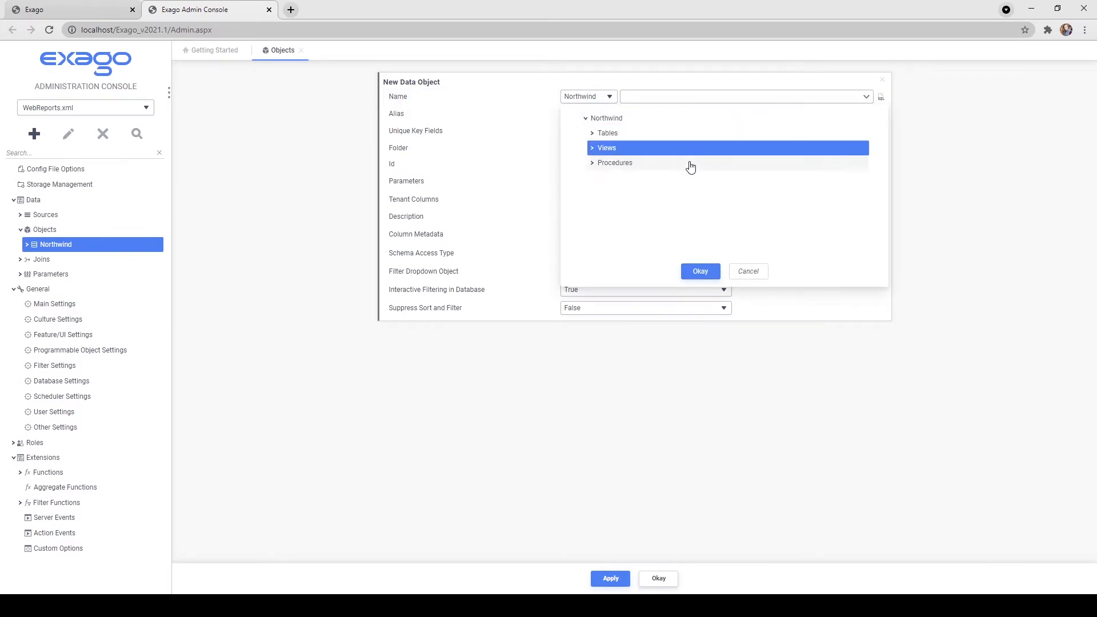
click(693, 167)
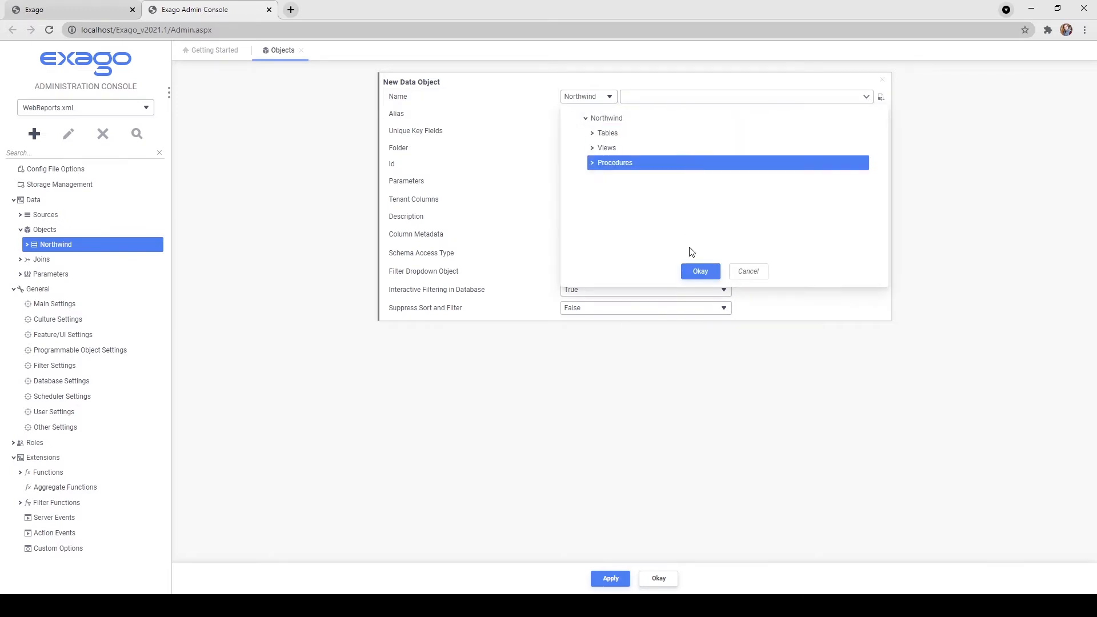
click(746, 272)
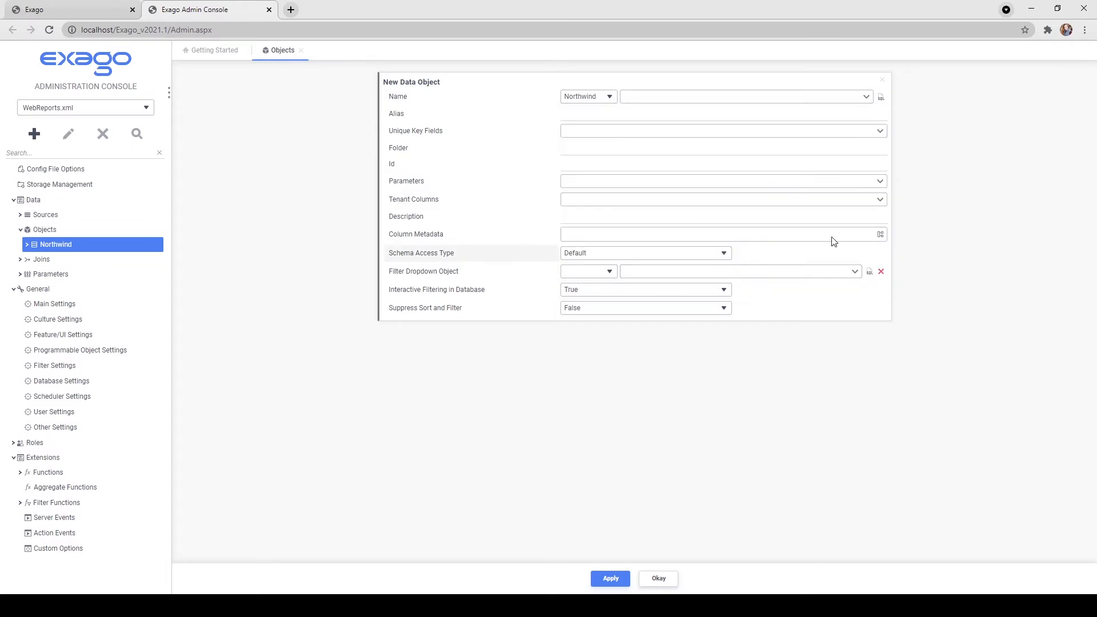
click(884, 100)
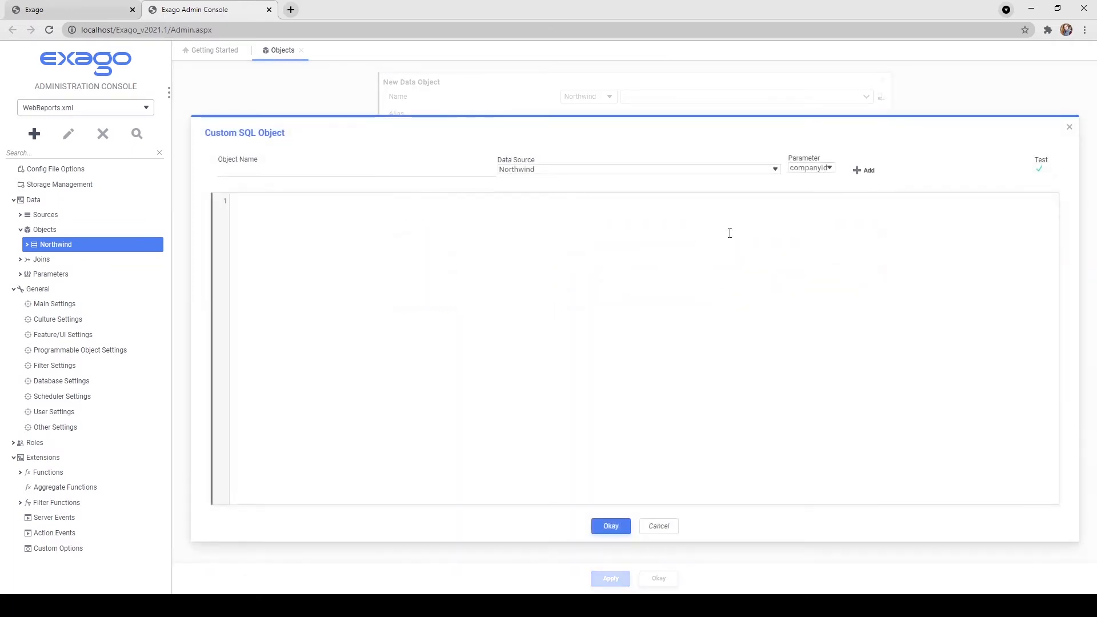
click(670, 530)
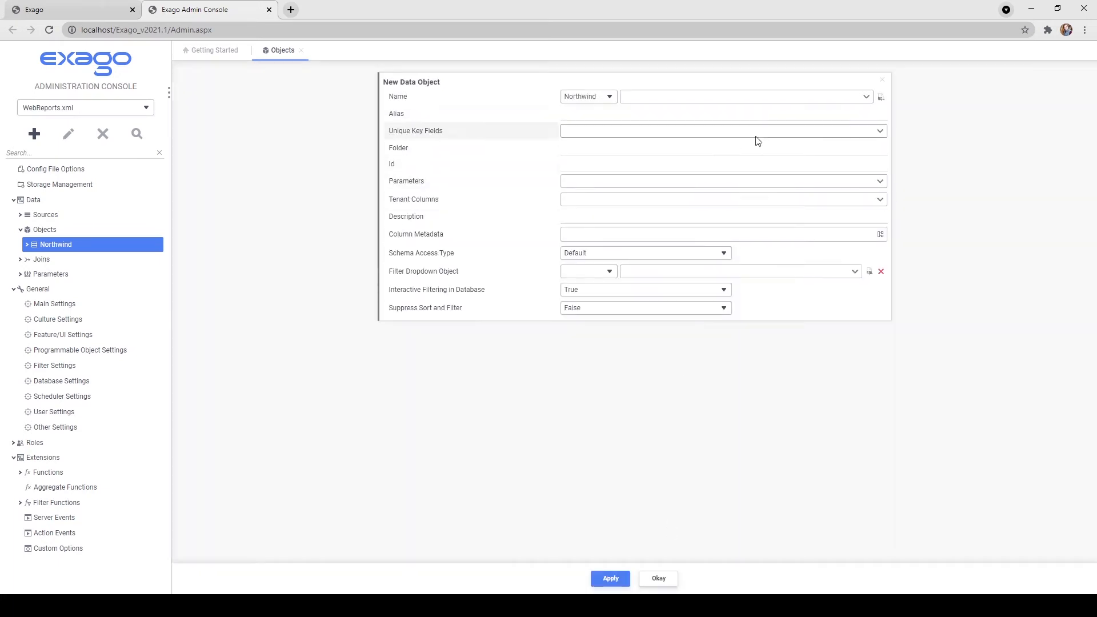
Choose the stored procedure dbo.sp_order_information as the new data object's source.
click(745, 99)
click(651, 164)
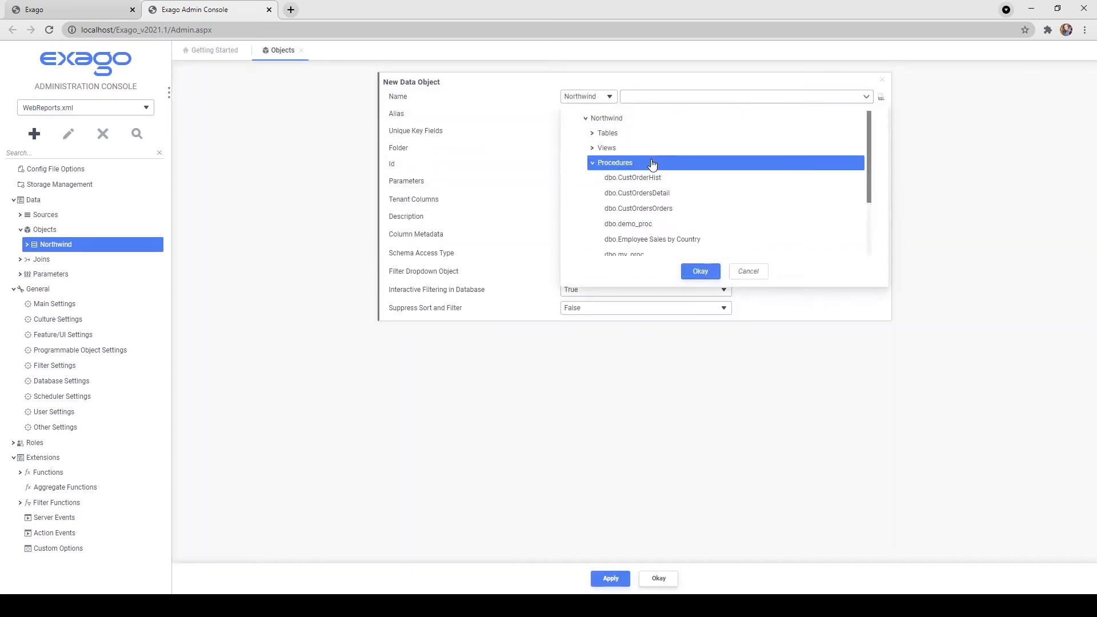
scroll(657, 189, down, 1)
scroll(657, 200, down, 1)
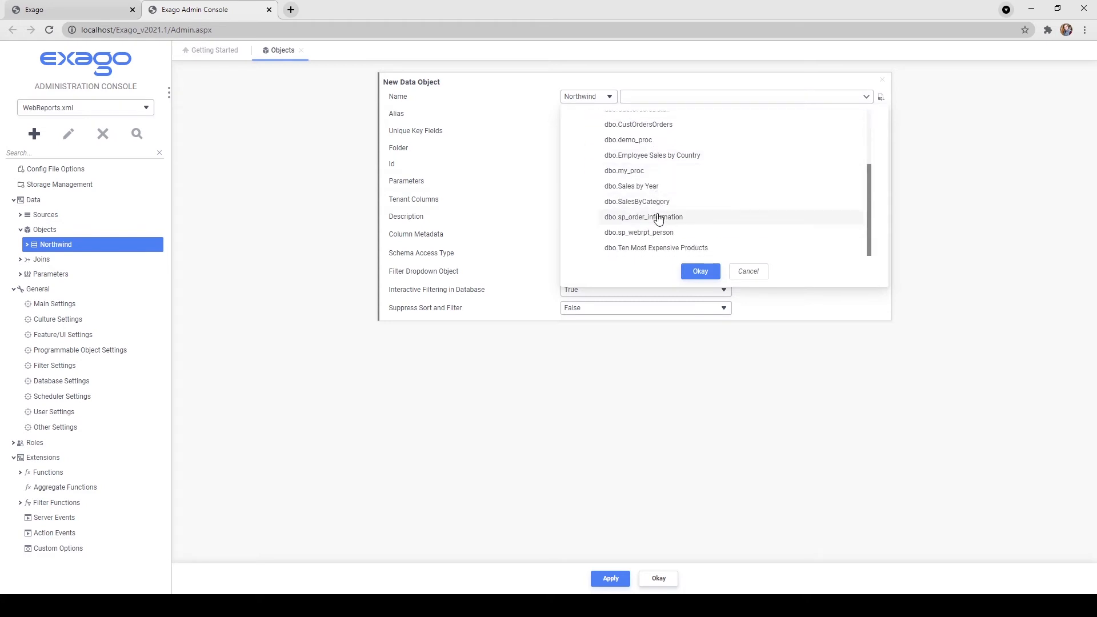
click(656, 218)
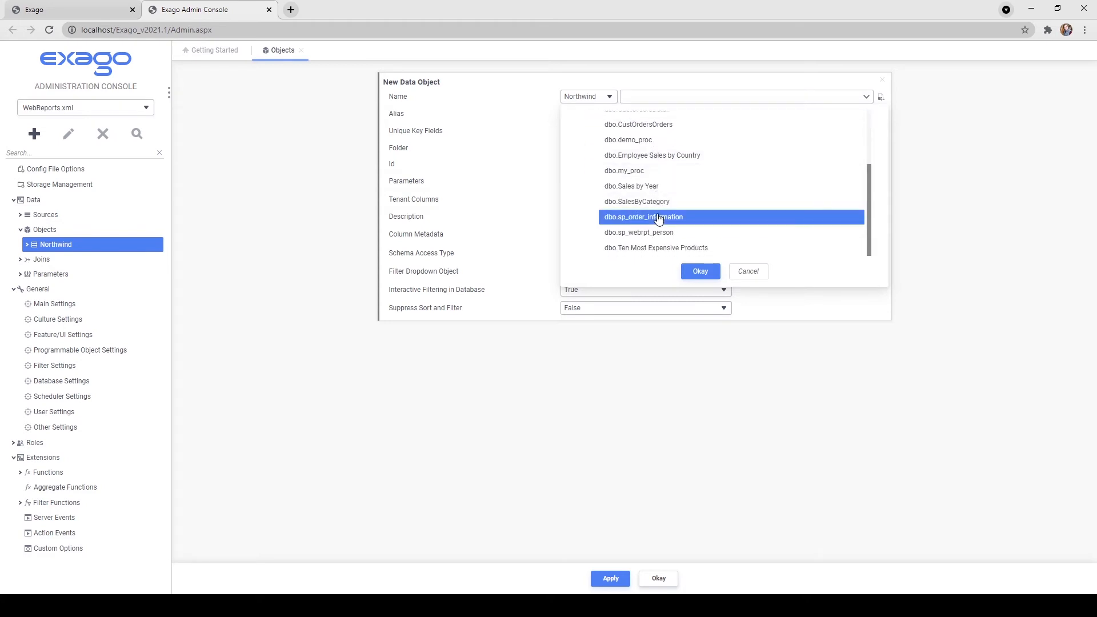
click(701, 272)
Set the data object's alias to "Order Information".
click(599, 113)
text(Ord)
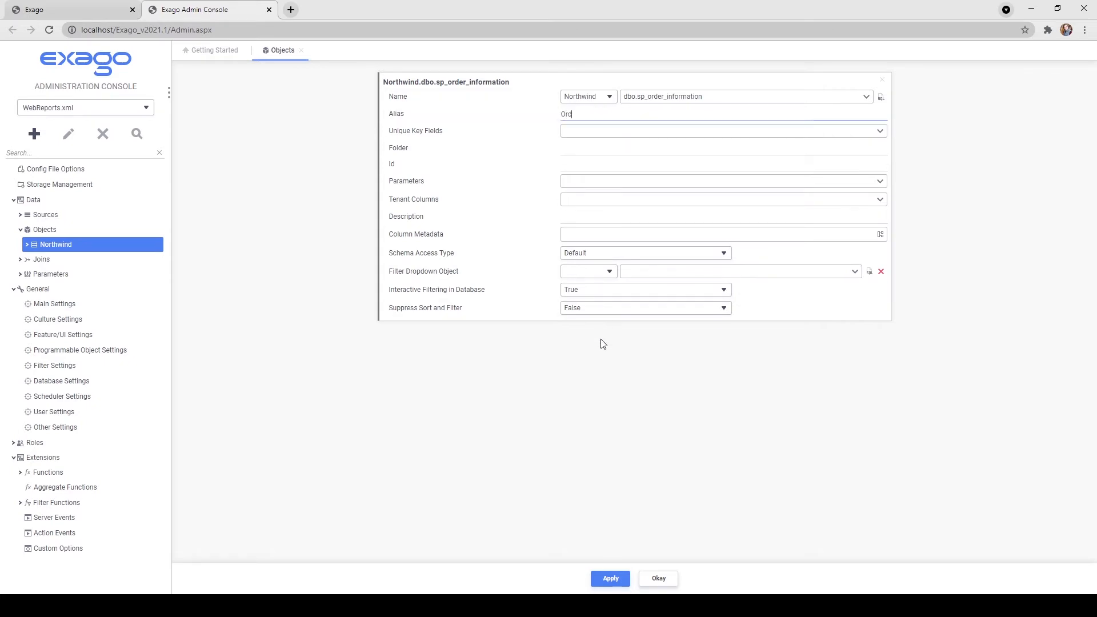
text(er Information)
click(603, 343)
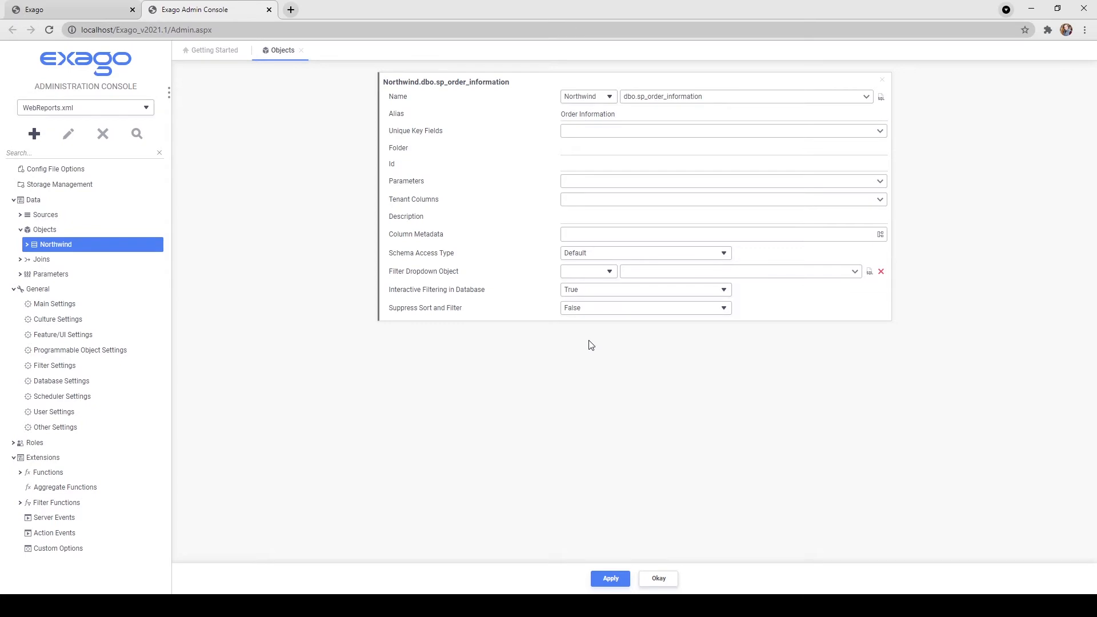
Set the data object's folder to Northwind\Orders and its Id to order_information_0.
click(583, 152)
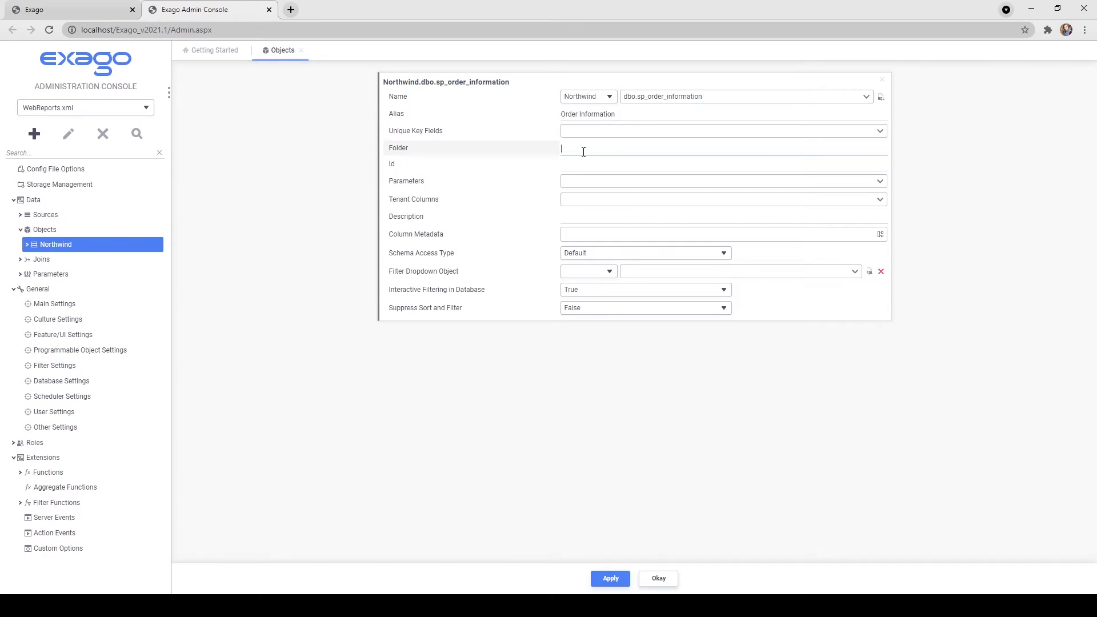
text(Northwind\Orders)
click(605, 382)
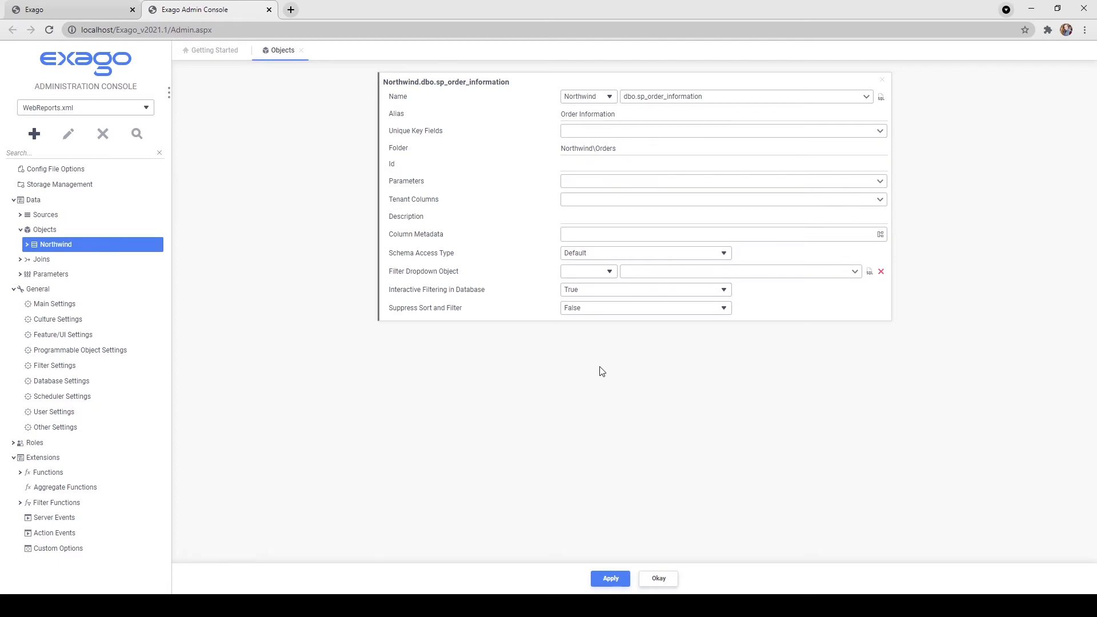
click(565, 164)
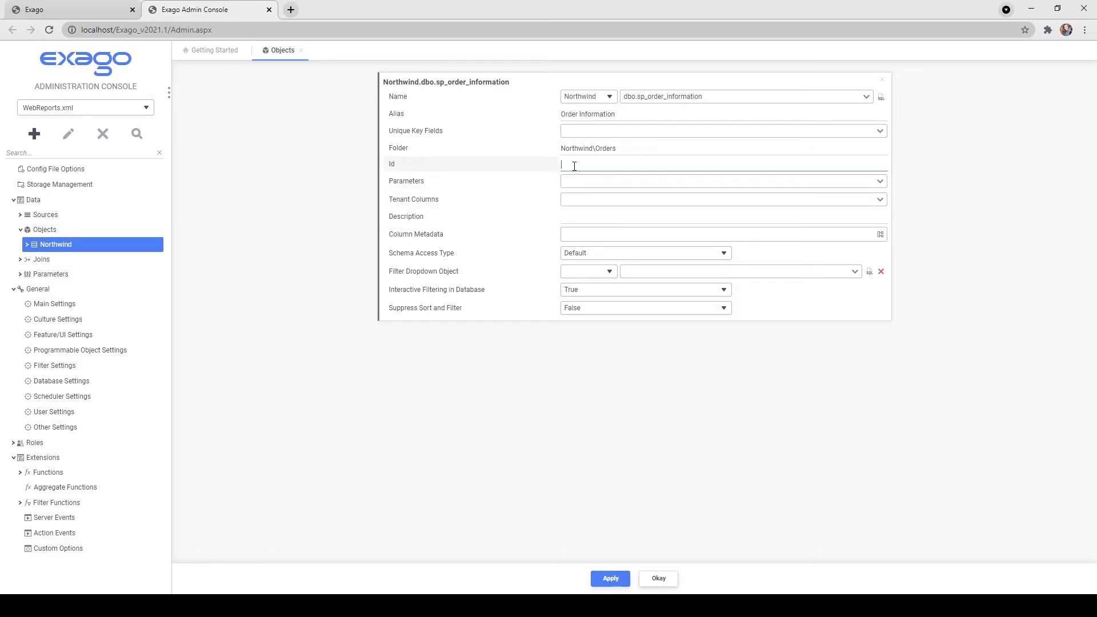
text(order)
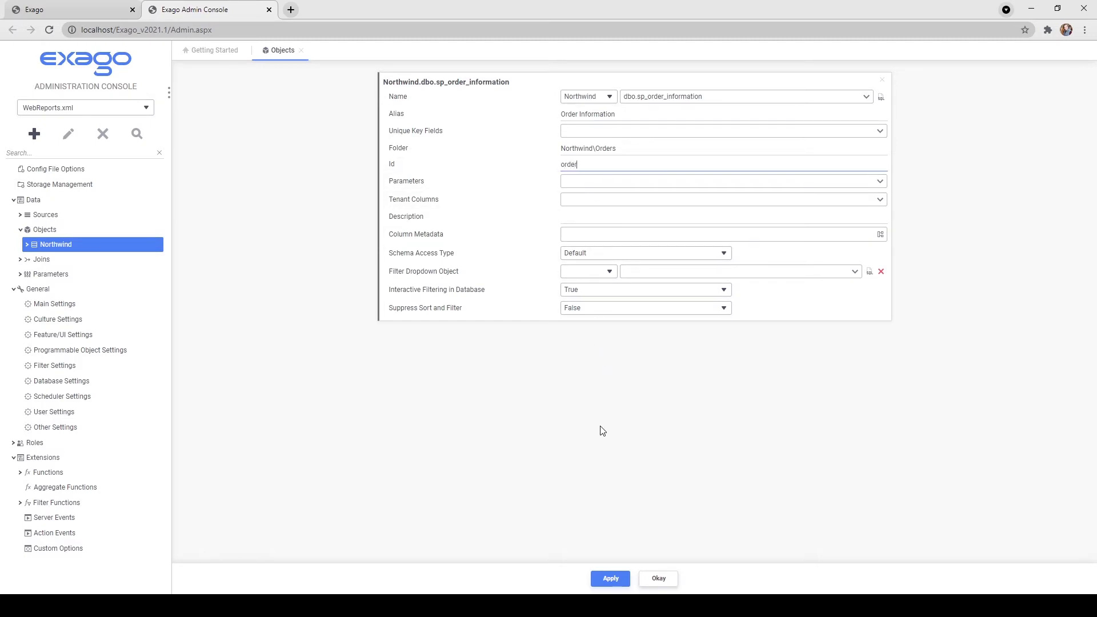
text(_information_0)
click(604, 432)
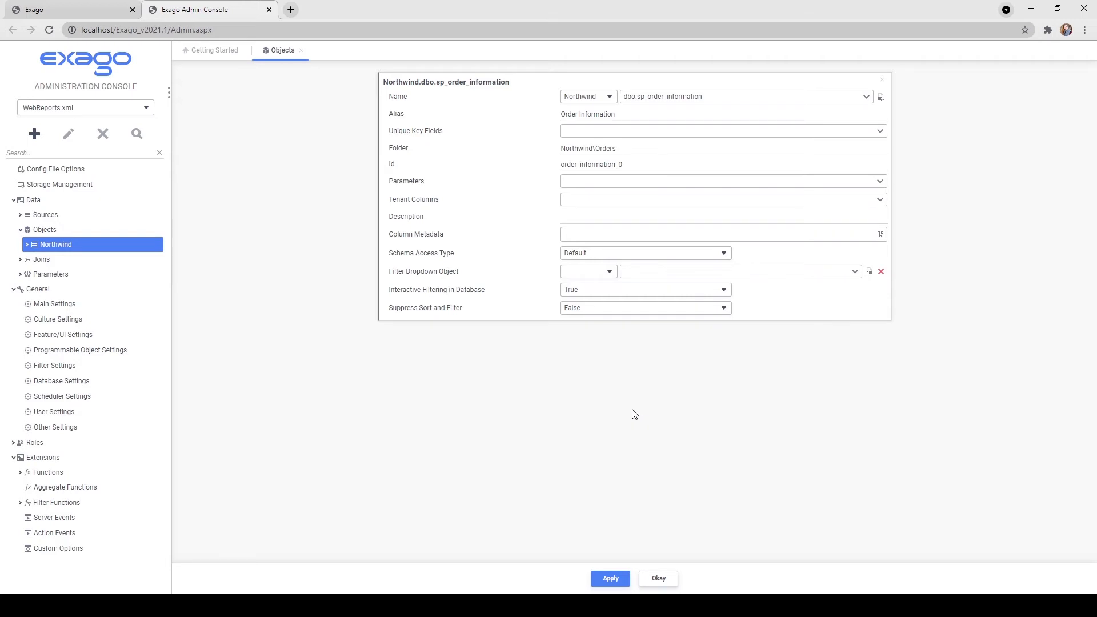
Check the data object's parameter list without adding any, and enter the description "Order Information for a specified date range.".
click(598, 190)
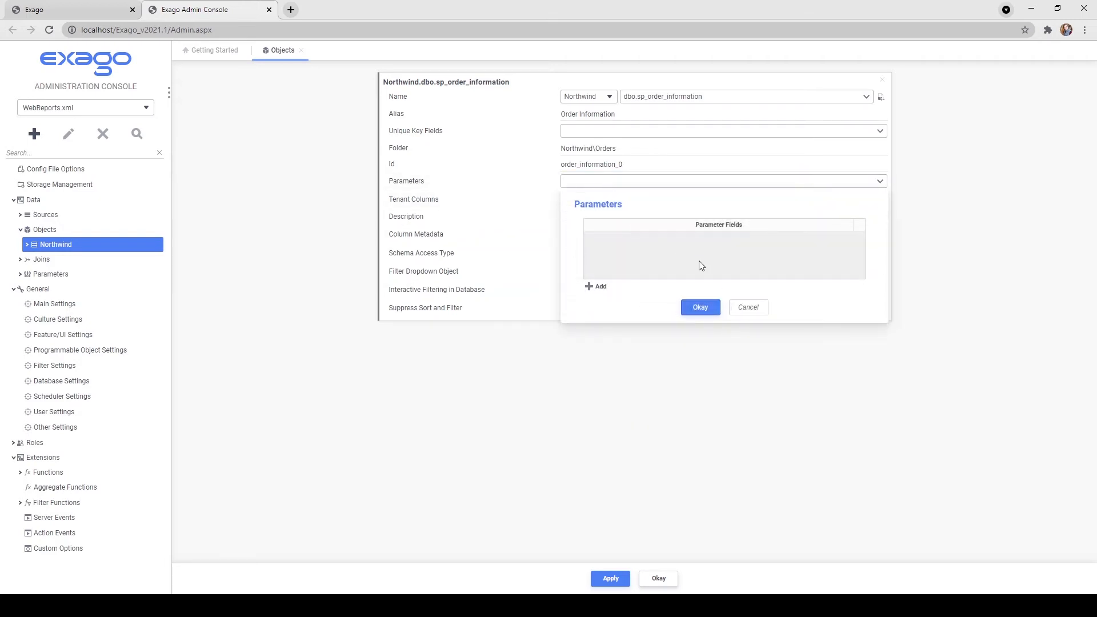
click(747, 311)
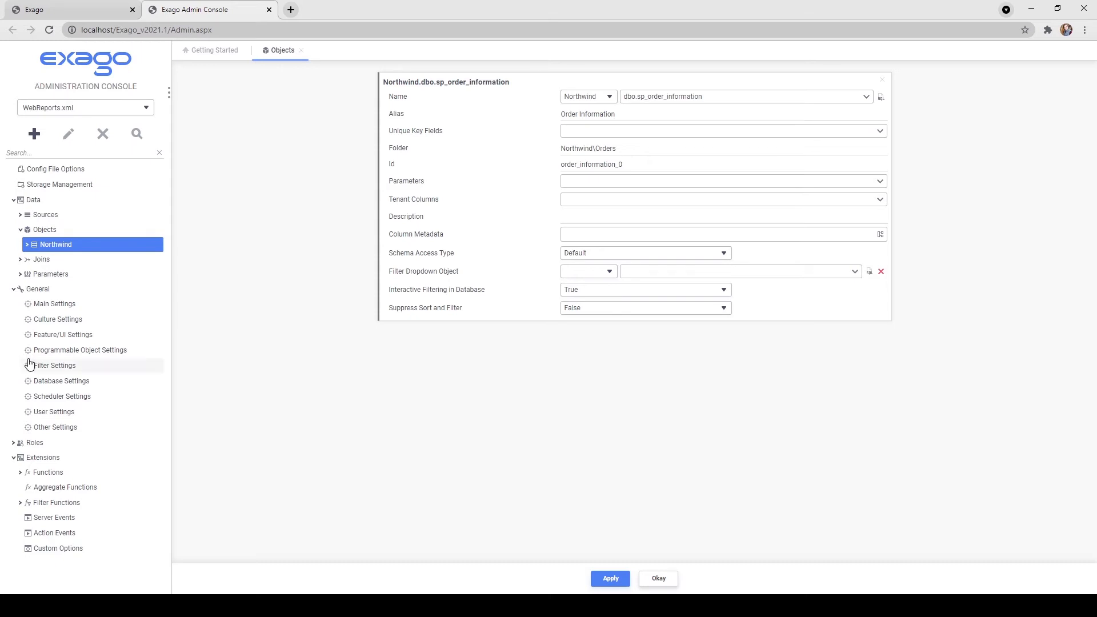
click(587, 214)
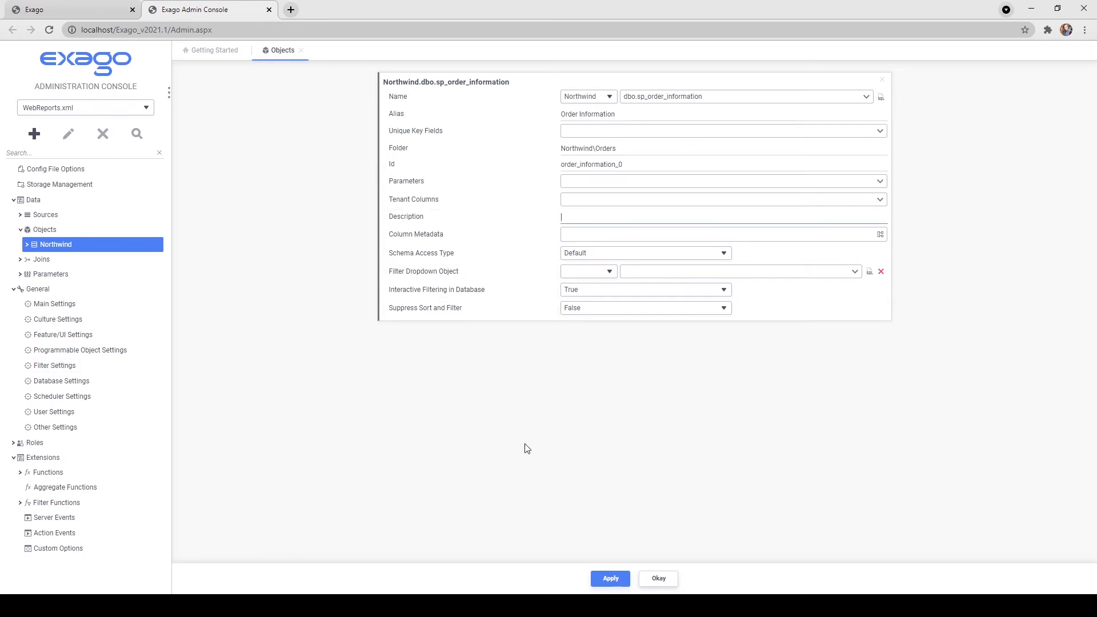
text(Order Information for a specified o)
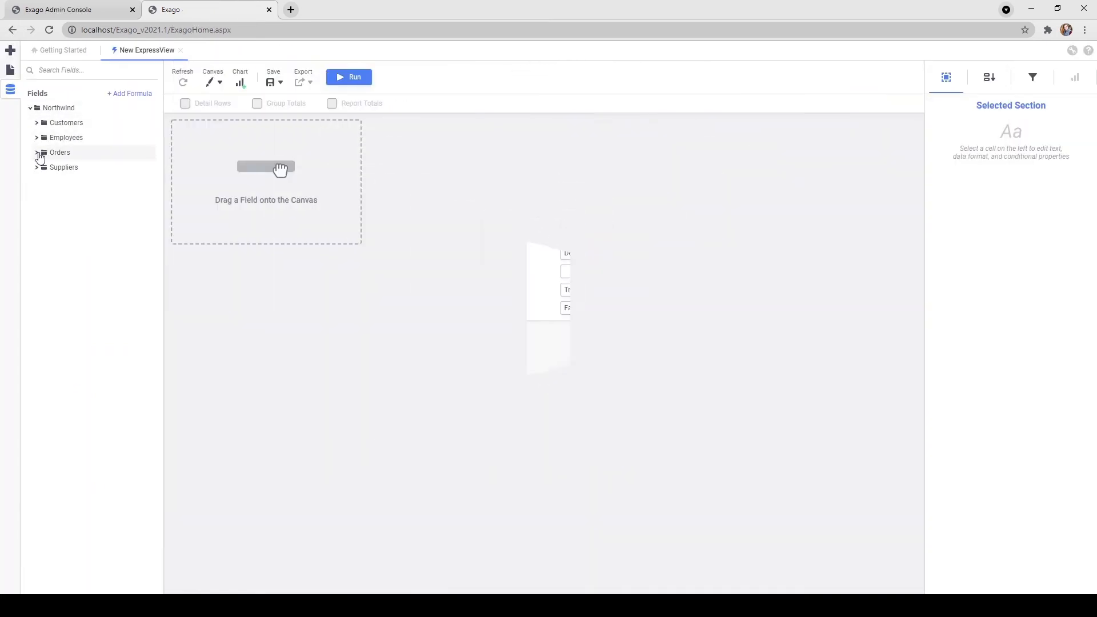
In the new ExpressView, add the Date Required field from the Purchases object in the Orders folder.
click(38, 153)
click(44, 212)
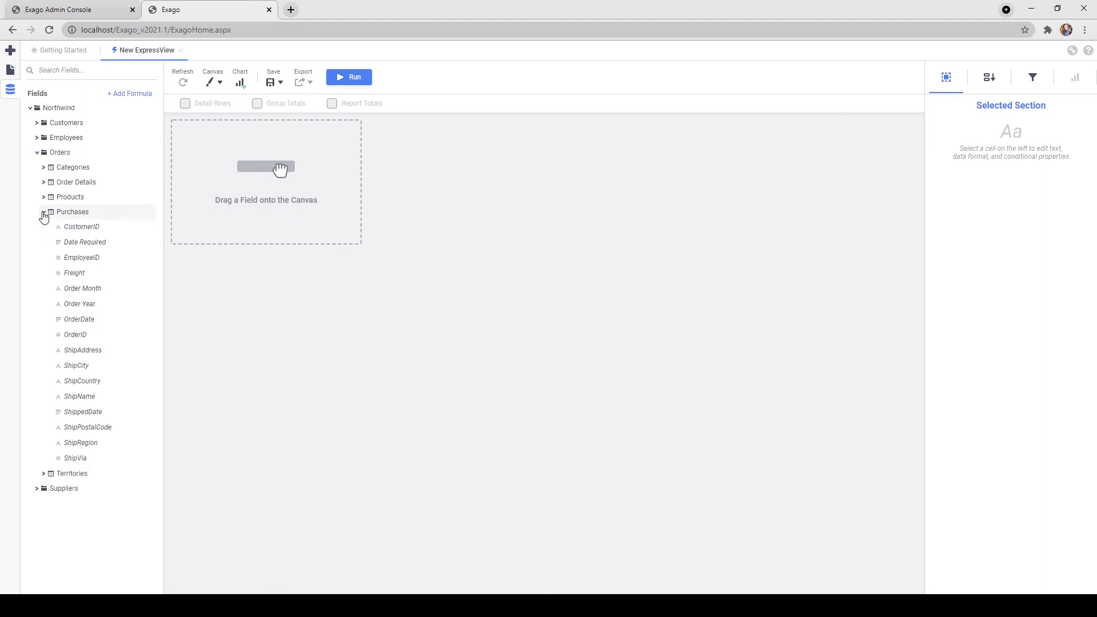
double_click(90, 247)
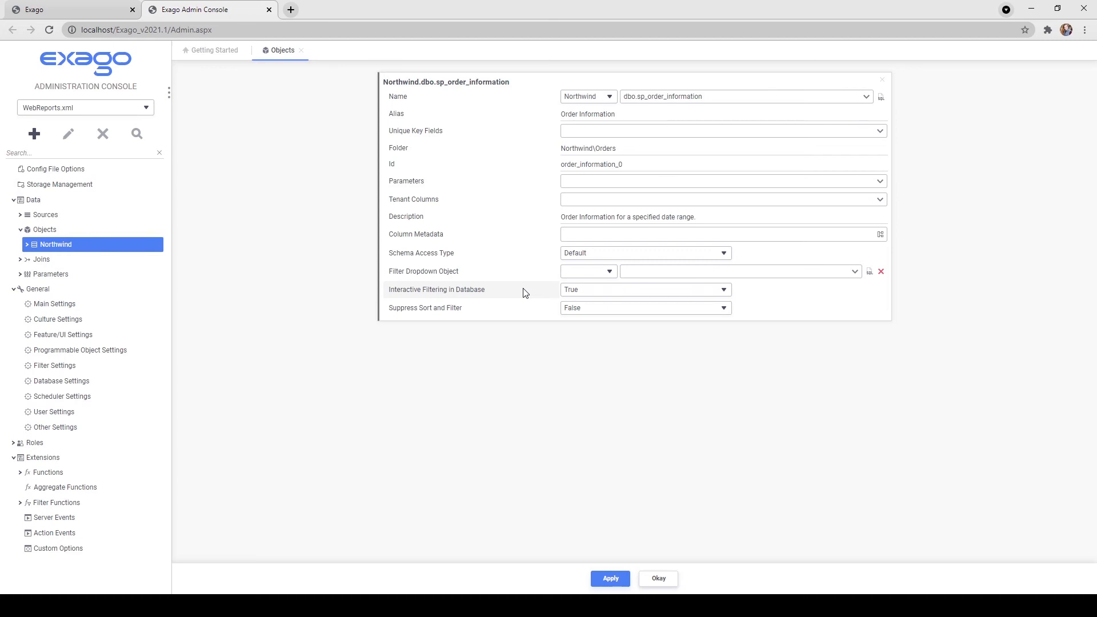
In the Exago Admin Console, set the data object's Interactive Filtering in Database to False.
click(599, 293)
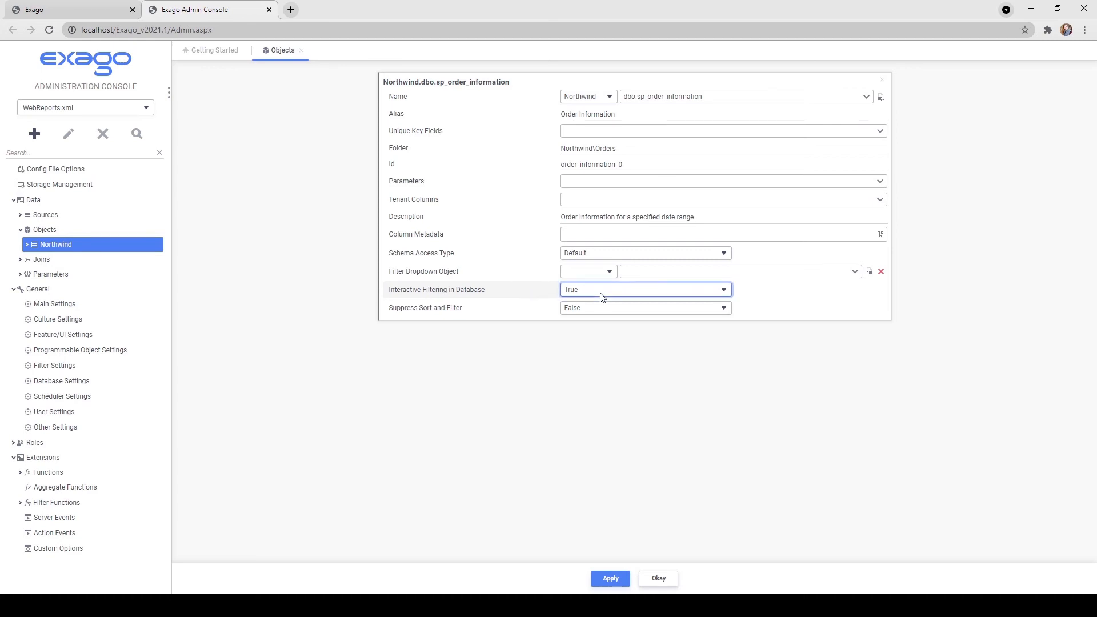
click(599, 312)
click(599, 315)
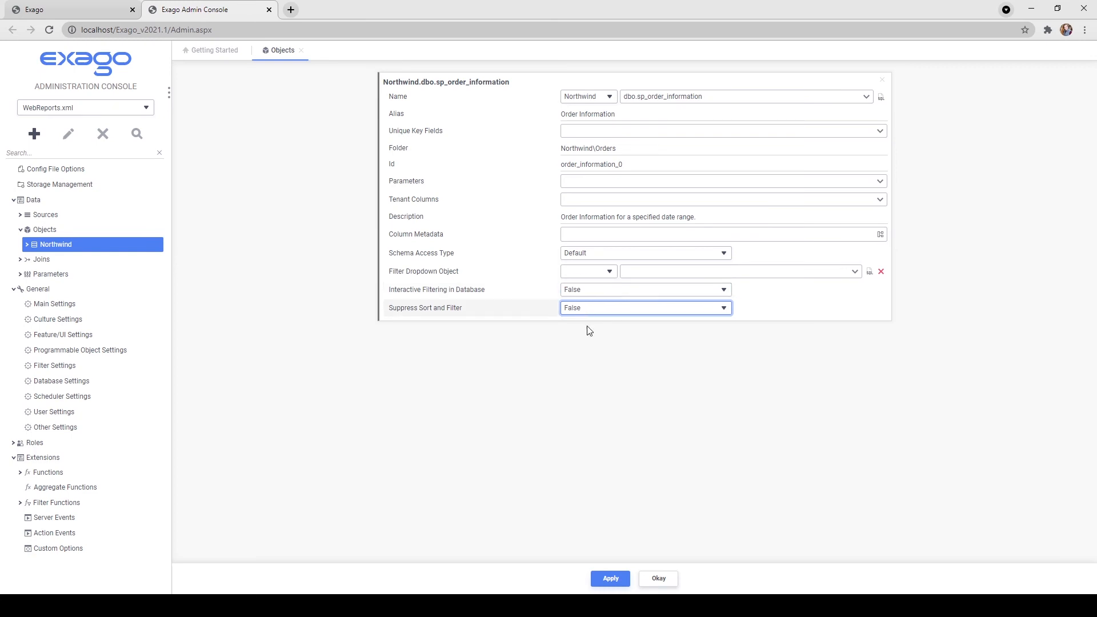